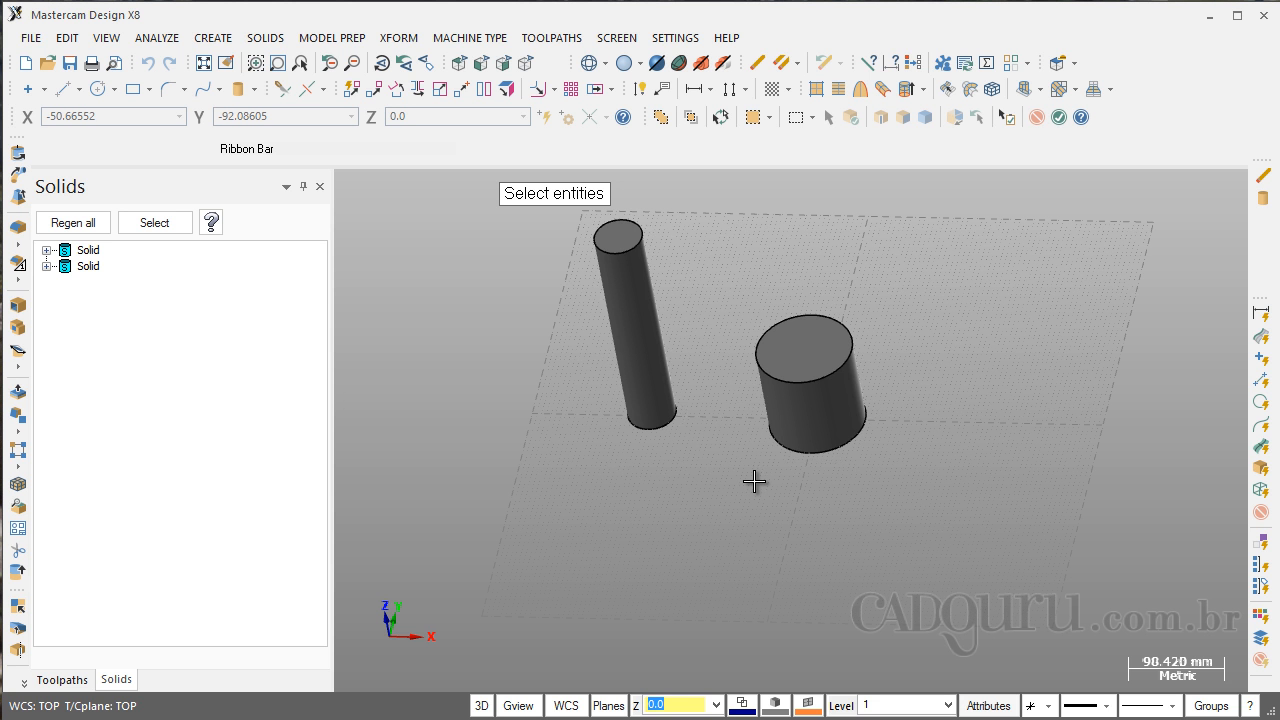
# Start a cone primitive with the Solids option and place its base point at the origin of the grid
pyautogui.moveTo(754, 482)
pyautogui.mouseDown(button='middle')
pyautogui.moveTo(760, 494)
pyautogui.moveTo(766, 483)
pyautogui.mouseUp(button='middle')
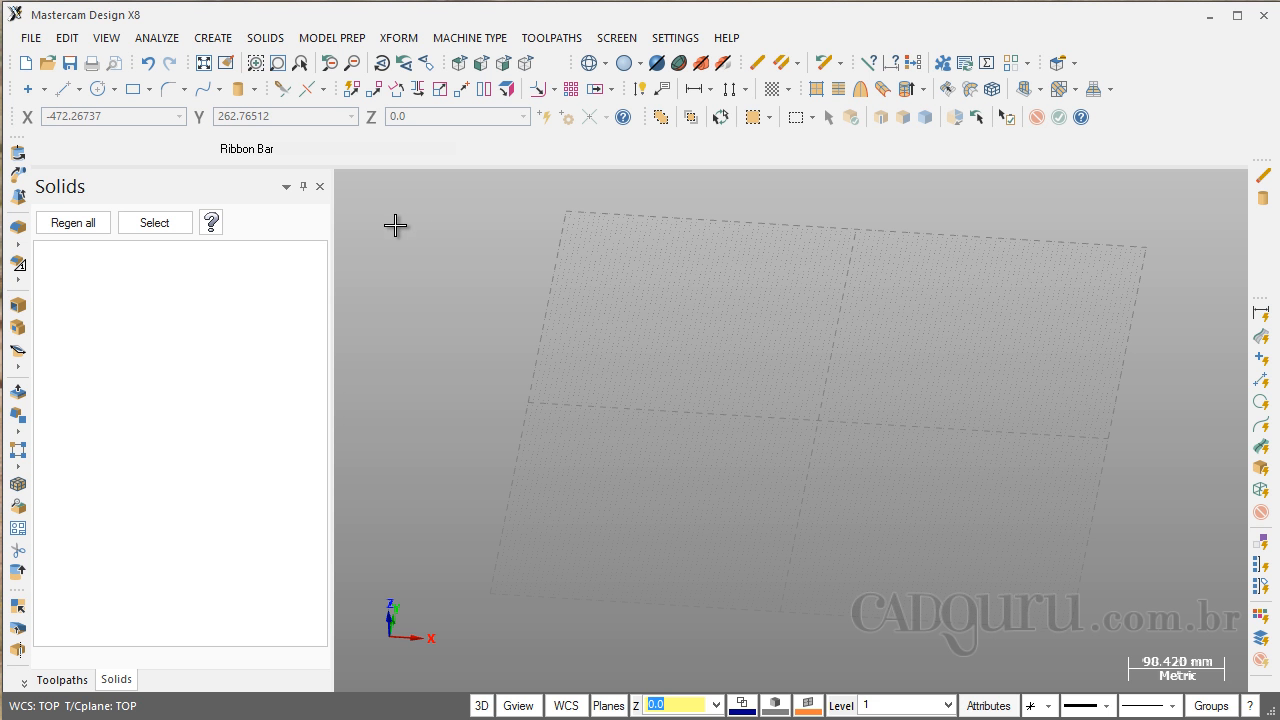
pyautogui.click(255, 91)
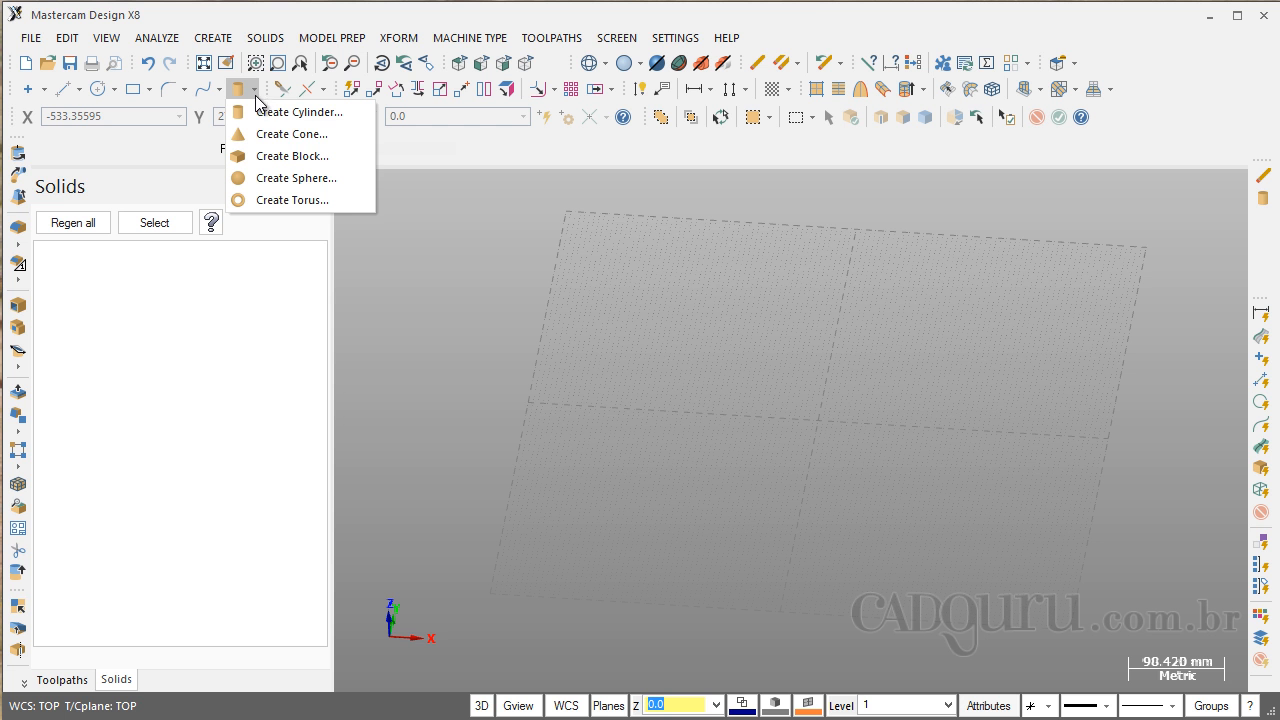
pyautogui.click(306, 136)
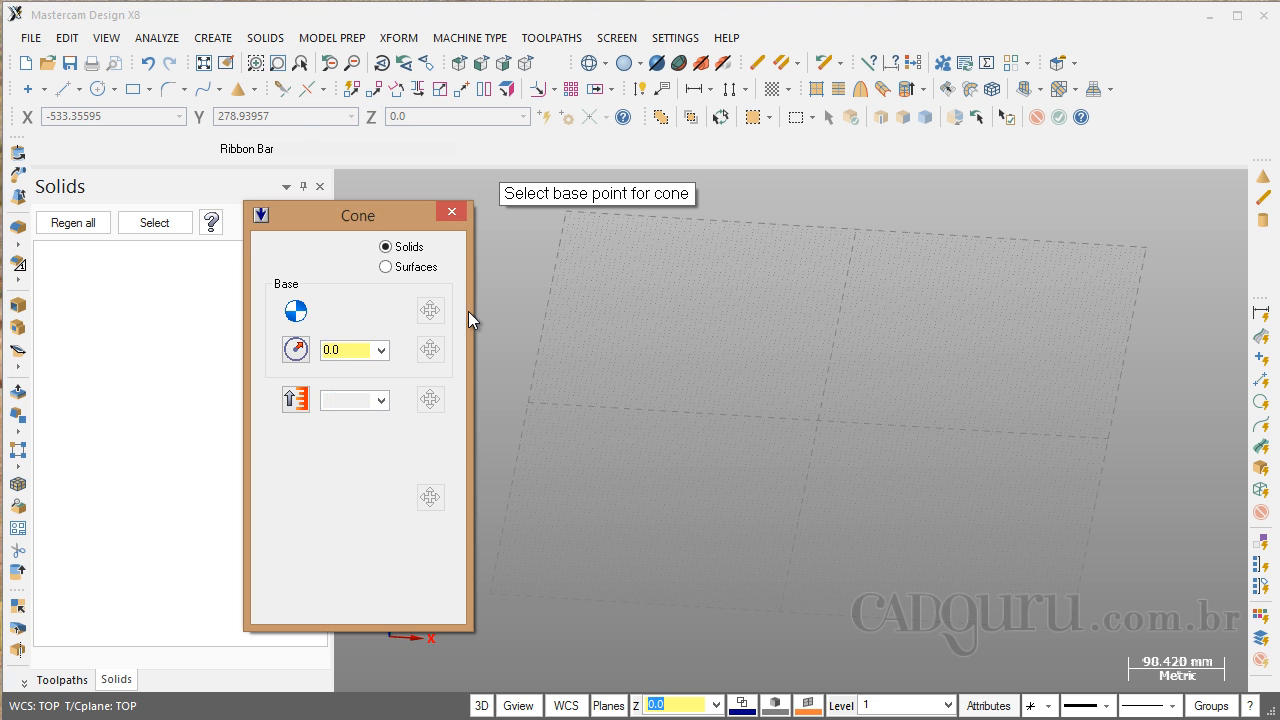
pyautogui.moveTo(363, 214); pyautogui.dragTo(307, 178)
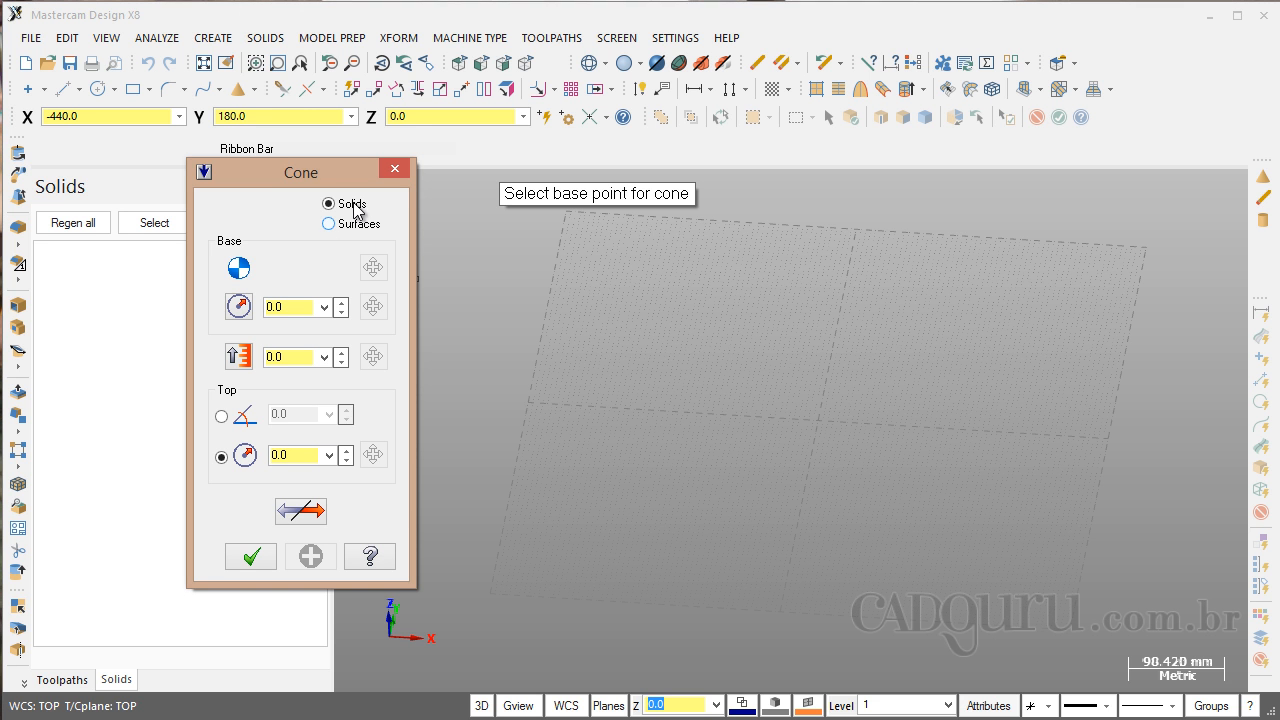
pyautogui.click(334, 225)
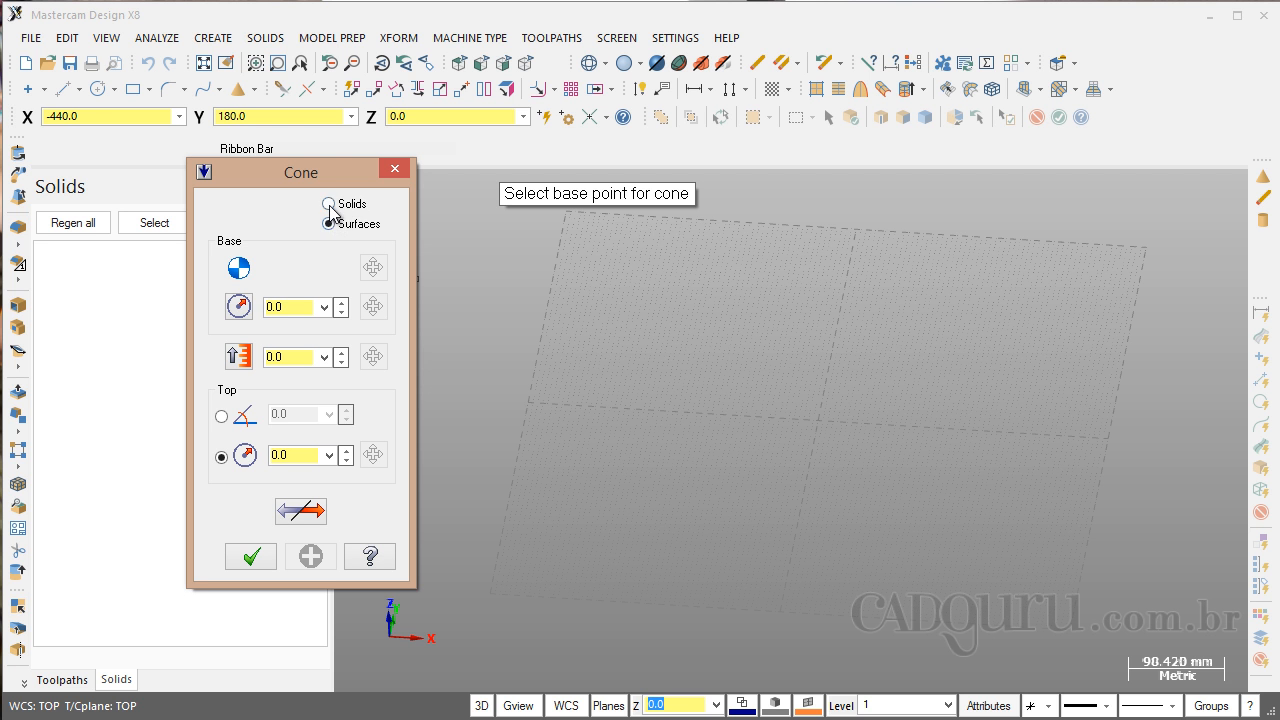
pyautogui.click(329, 205)
pyautogui.click(331, 205)
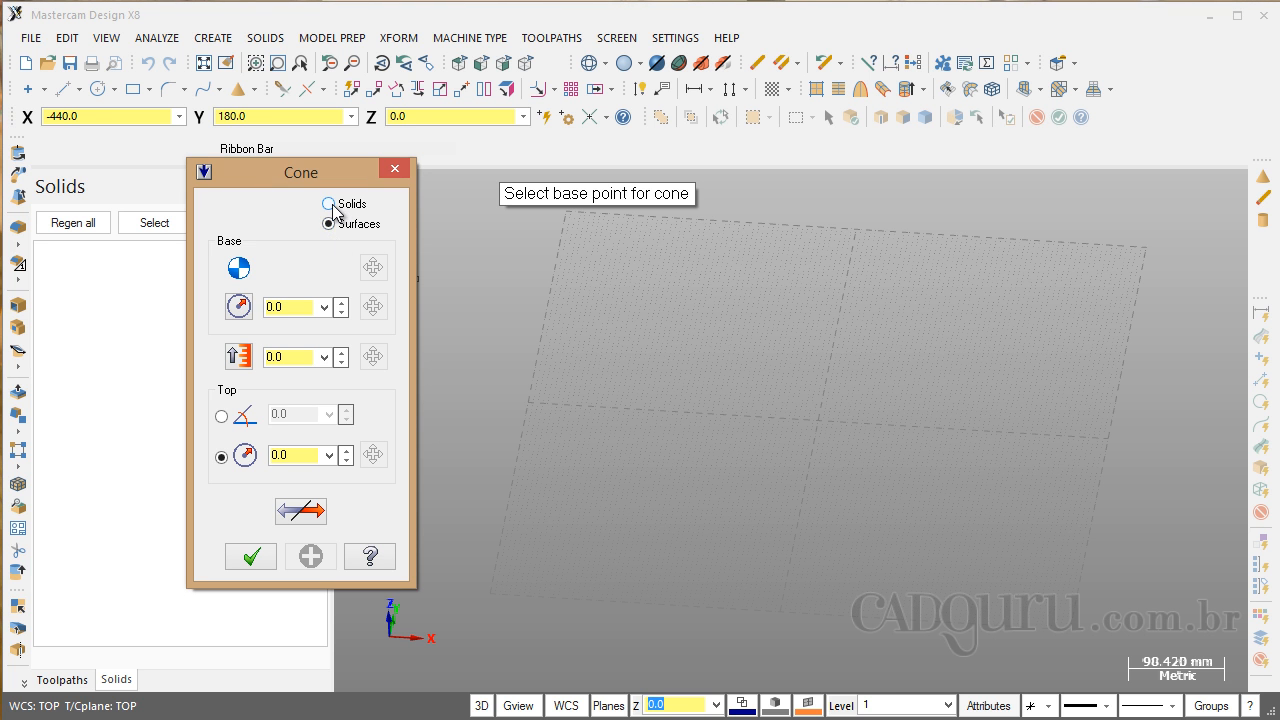
pyautogui.click(329, 224)
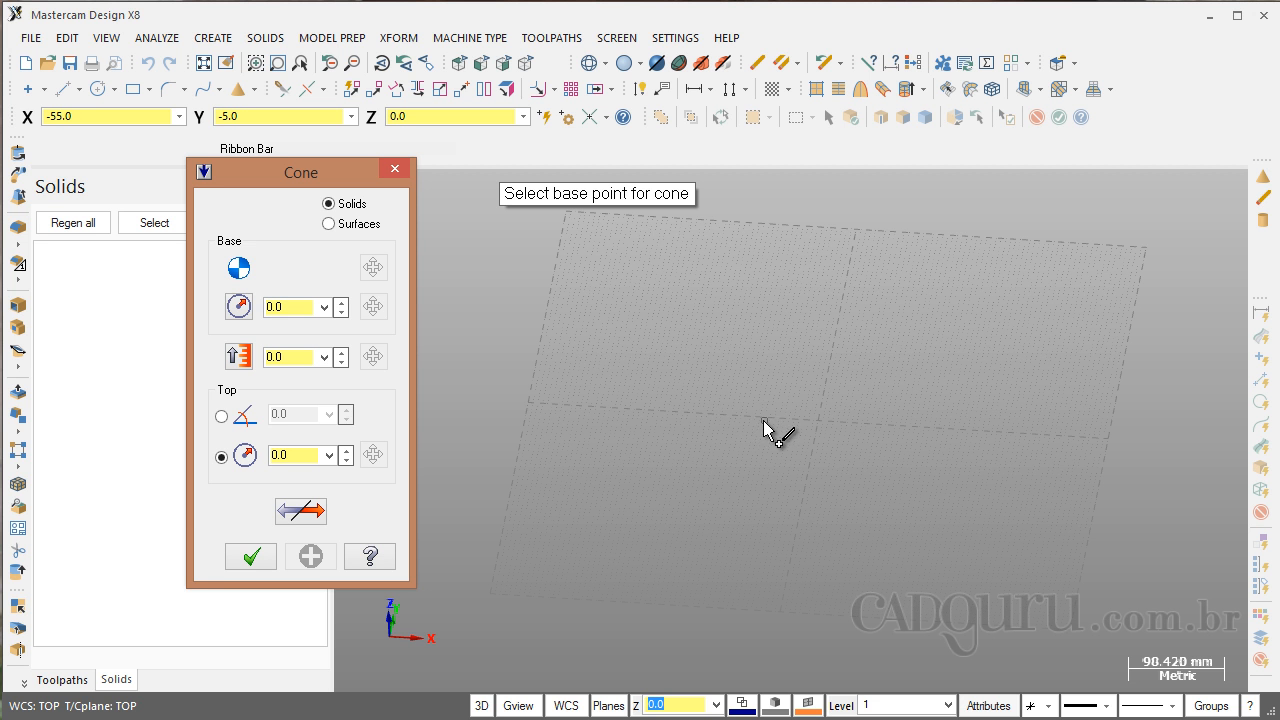
pyautogui.click(820, 424)
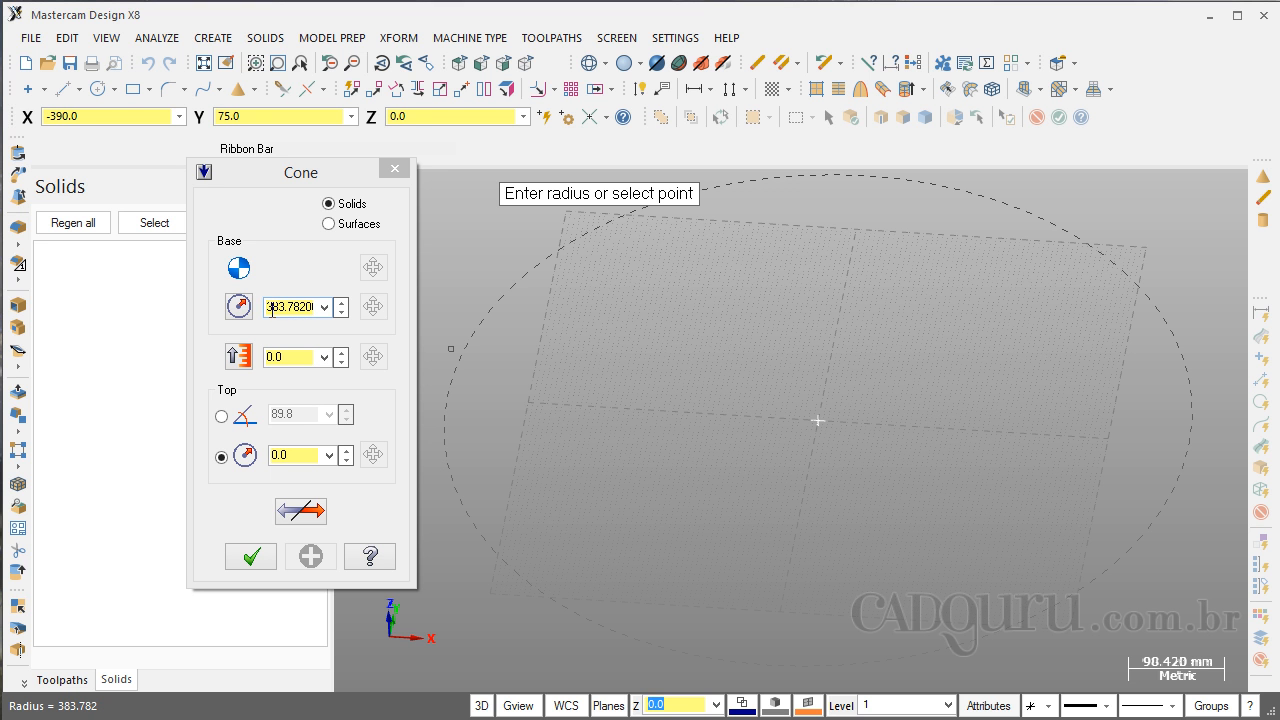
# Set the cone's base radius to 80 mm
pyautogui.click(238, 306)
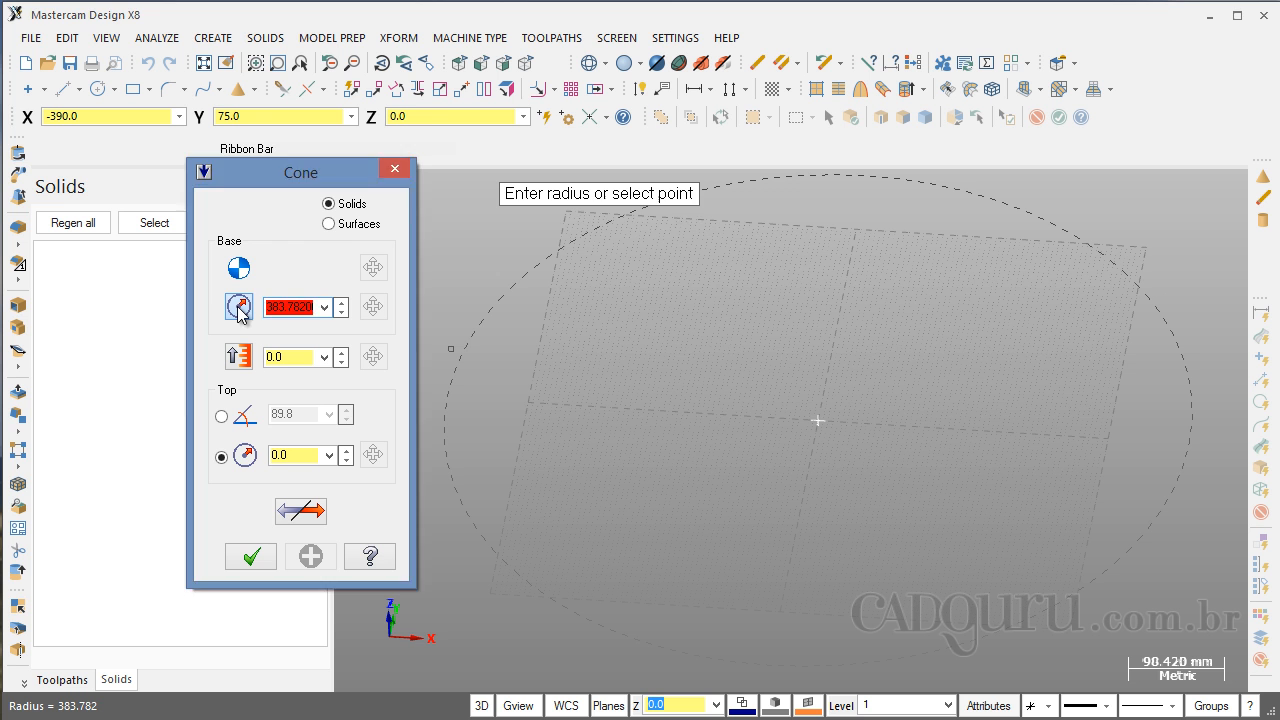
pyautogui.click(294, 305)
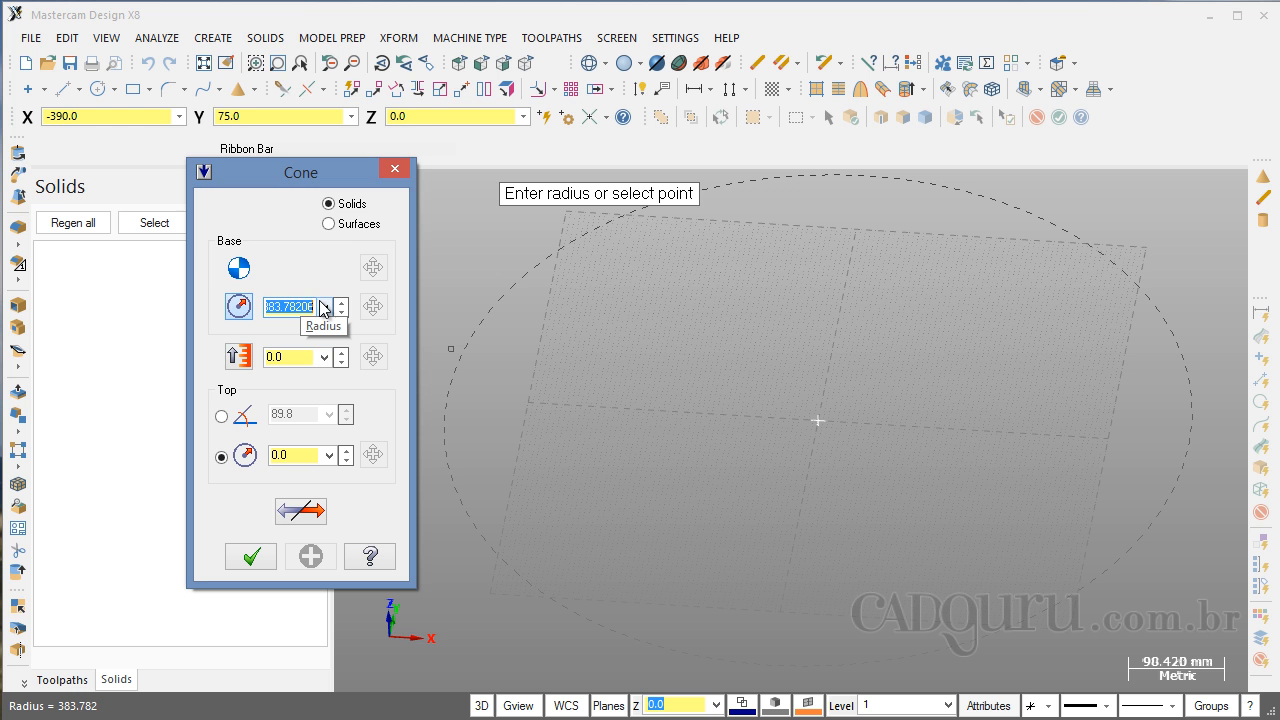
pyautogui.write('80')
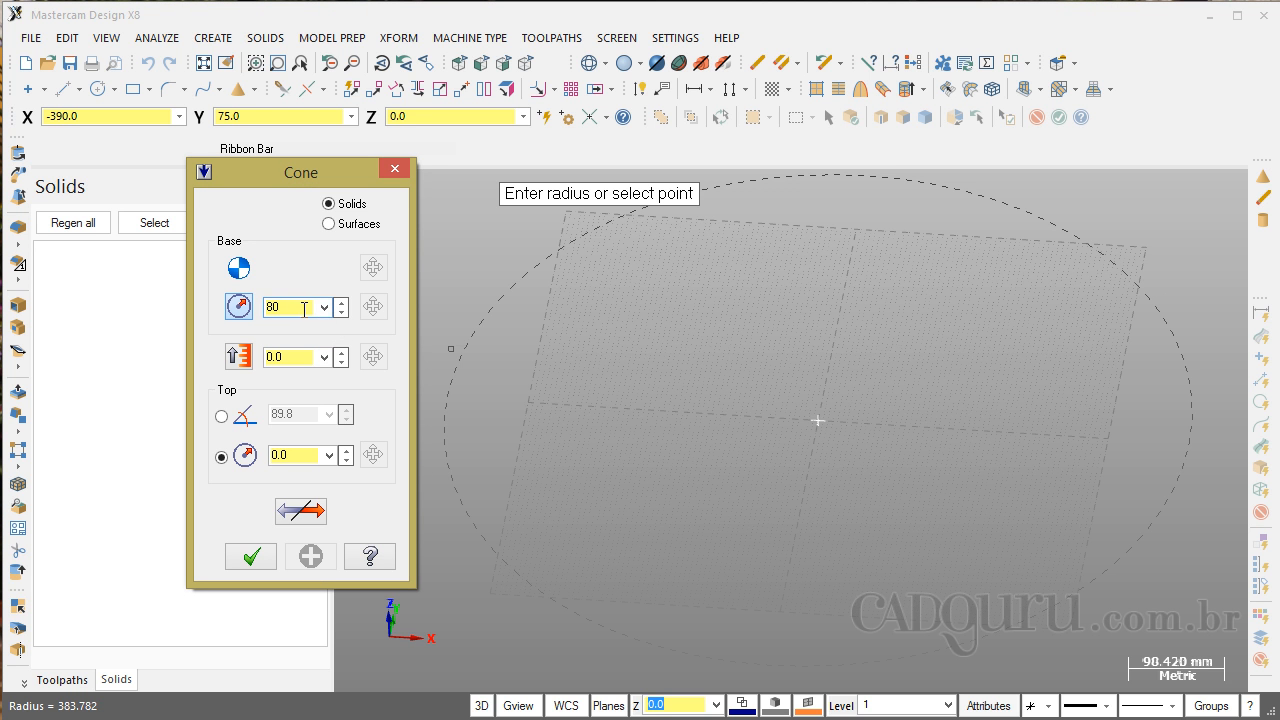
pyautogui.press('Return')
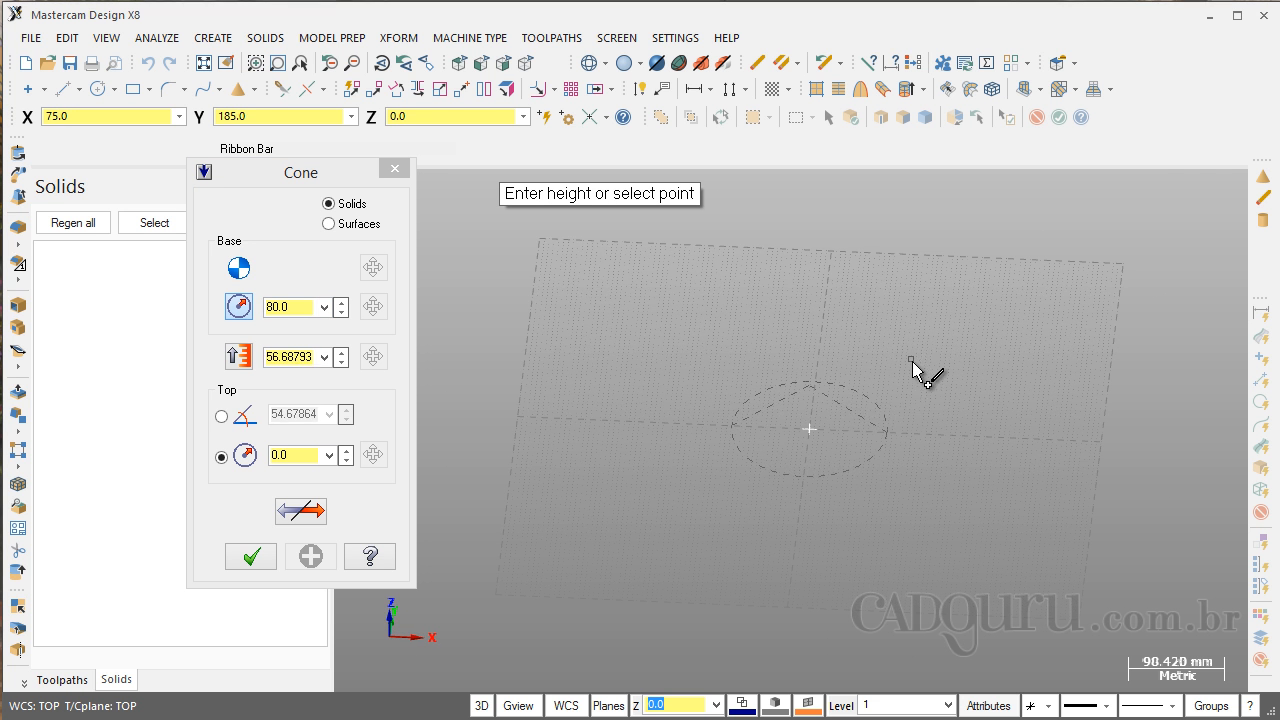
# Set the cone's height to 100 mm
pyautogui.moveTo(903, 367)
pyautogui.mouseDown(button='middle')
pyautogui.moveTo(886, 354)
pyautogui.moveTo(910, 362)
pyautogui.moveTo(897, 360)
pyautogui.mouseUp(button='middle')
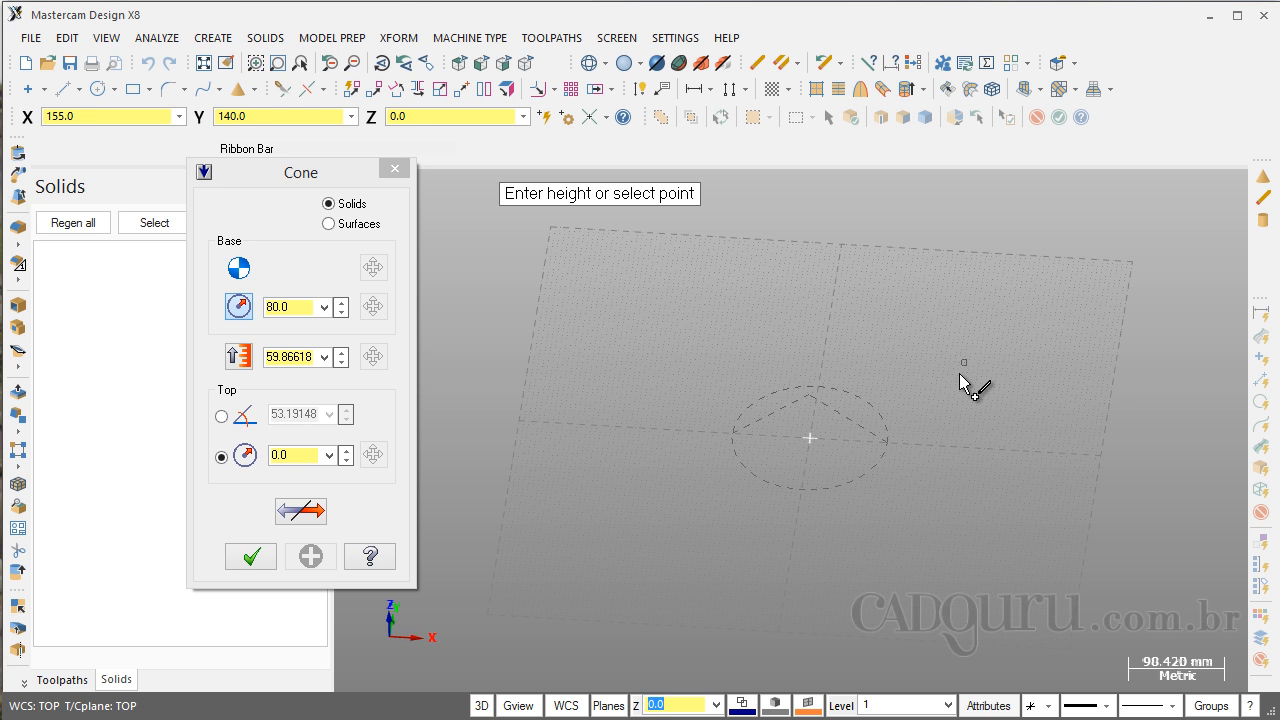
pyautogui.doubleClick(268, 355)
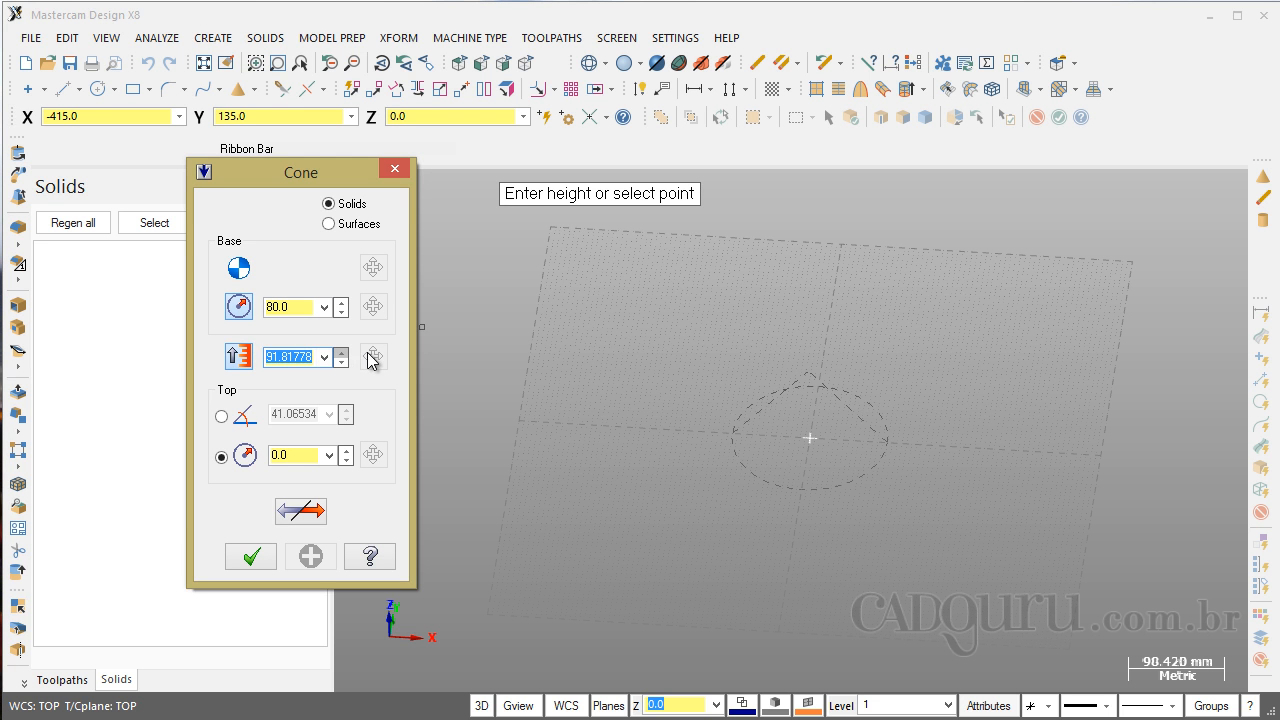
pyautogui.write('100')
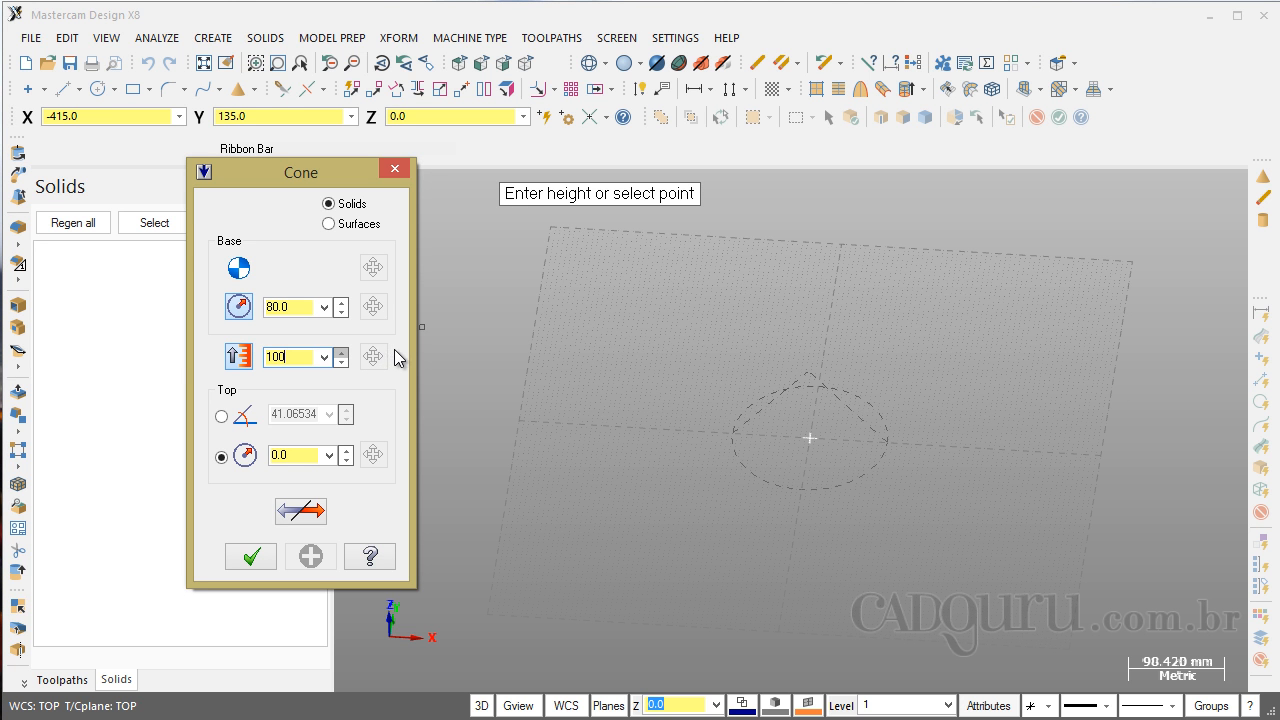
pyautogui.press('Return')
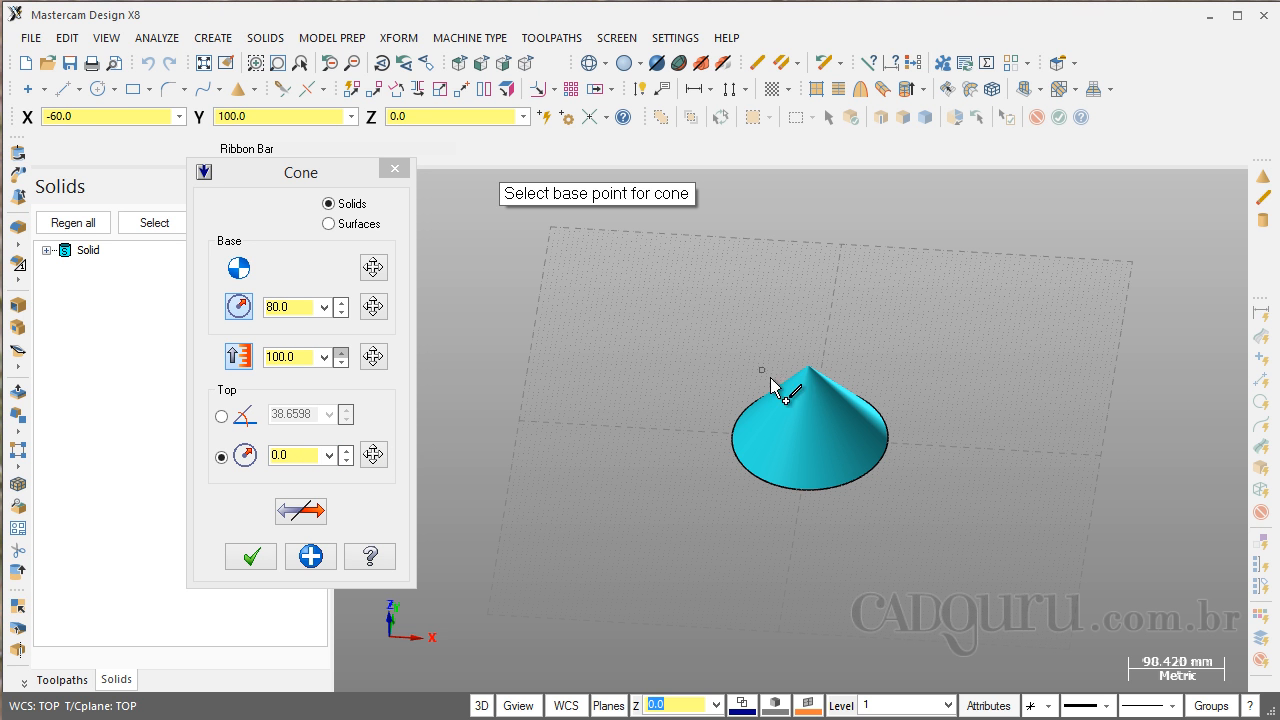
# Define the cone's top by angle instead of radius and set the angle to 10 degrees
pyautogui.moveTo(674, 432); pyautogui.dragTo(719, 380, button='middle')
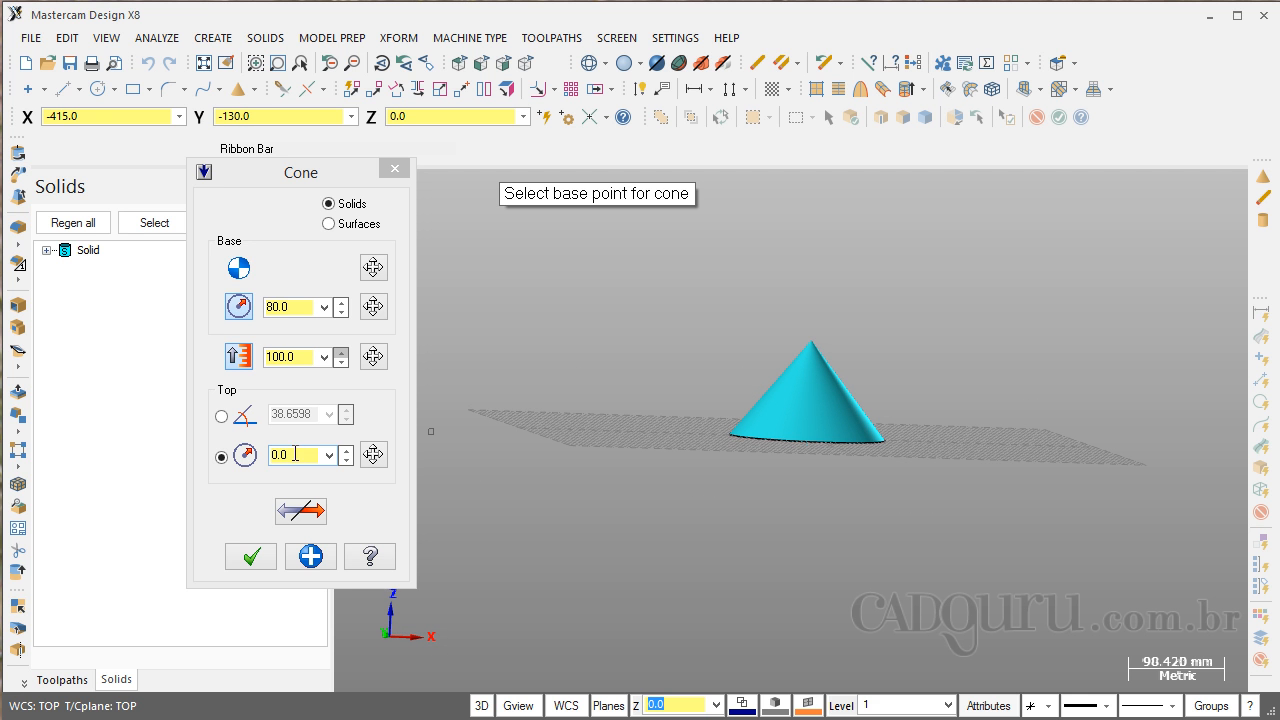
pyautogui.click(222, 417)
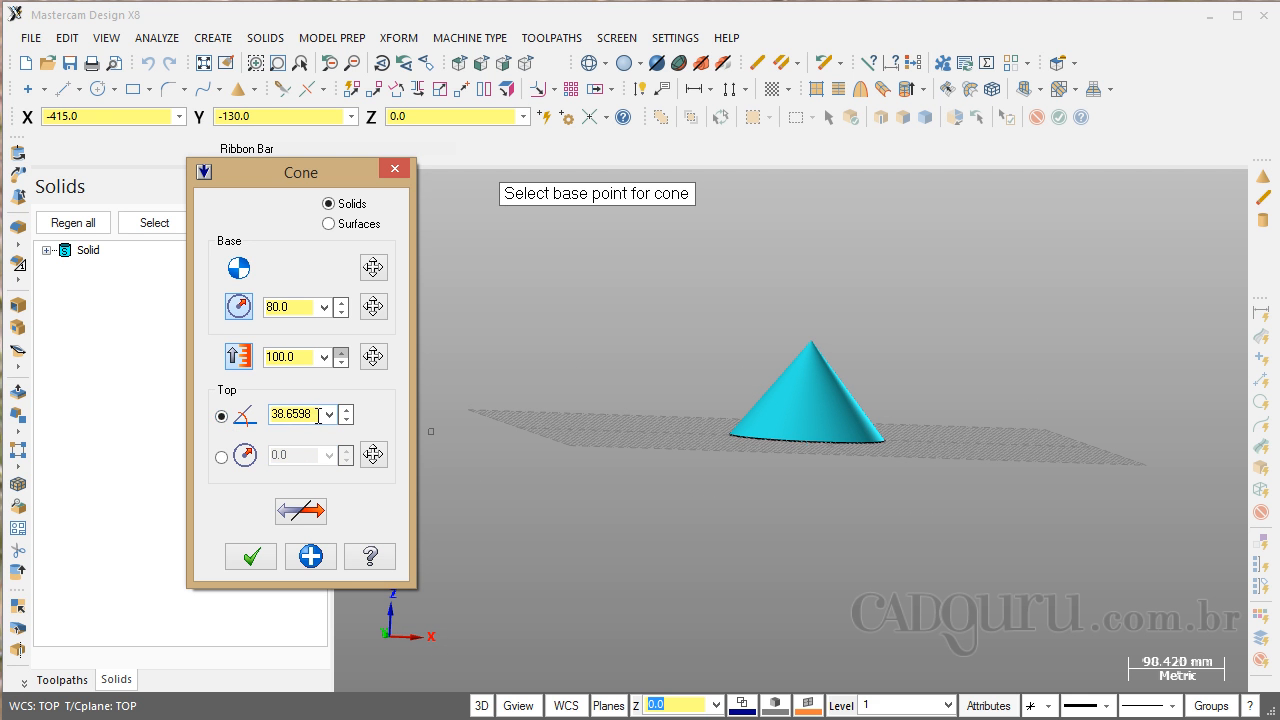
pyautogui.doubleClick(282, 411)
pyautogui.write('10')
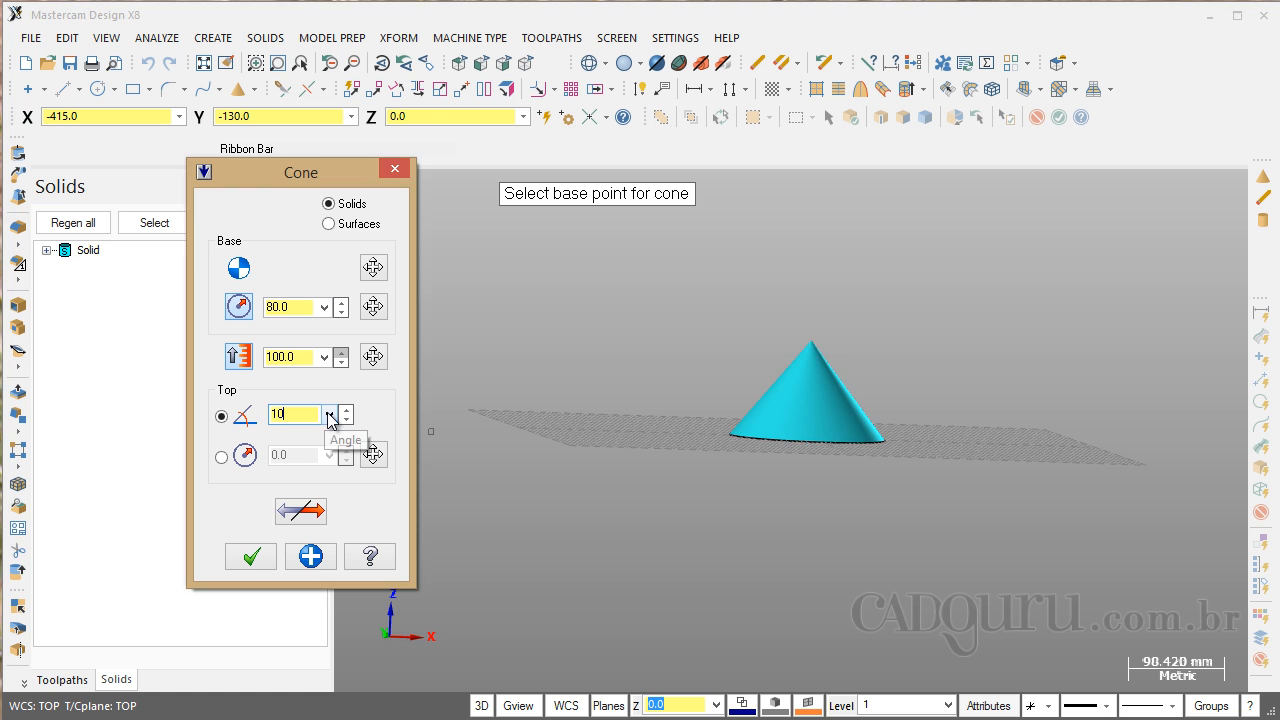
pyautogui.press('Return')
# Set the cone's top angle to 15 degrees
pyautogui.click(248, 424)
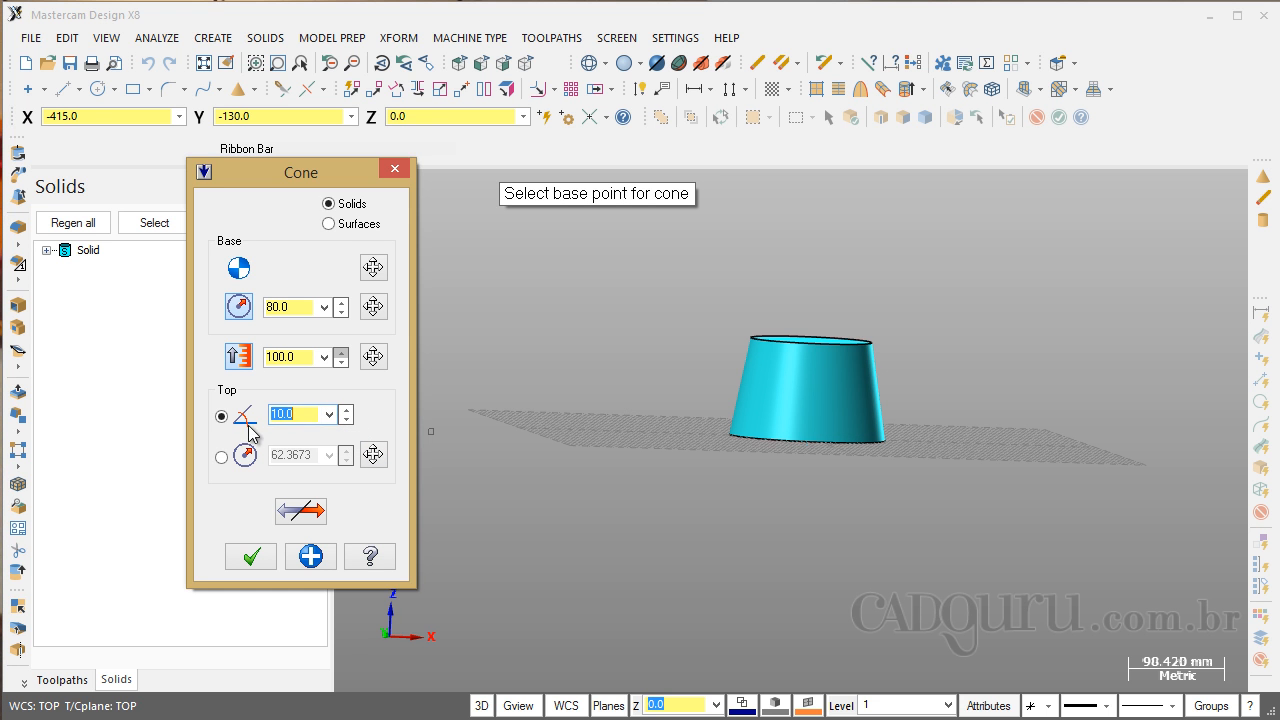
pyautogui.write('15')
pyautogui.press('Return')
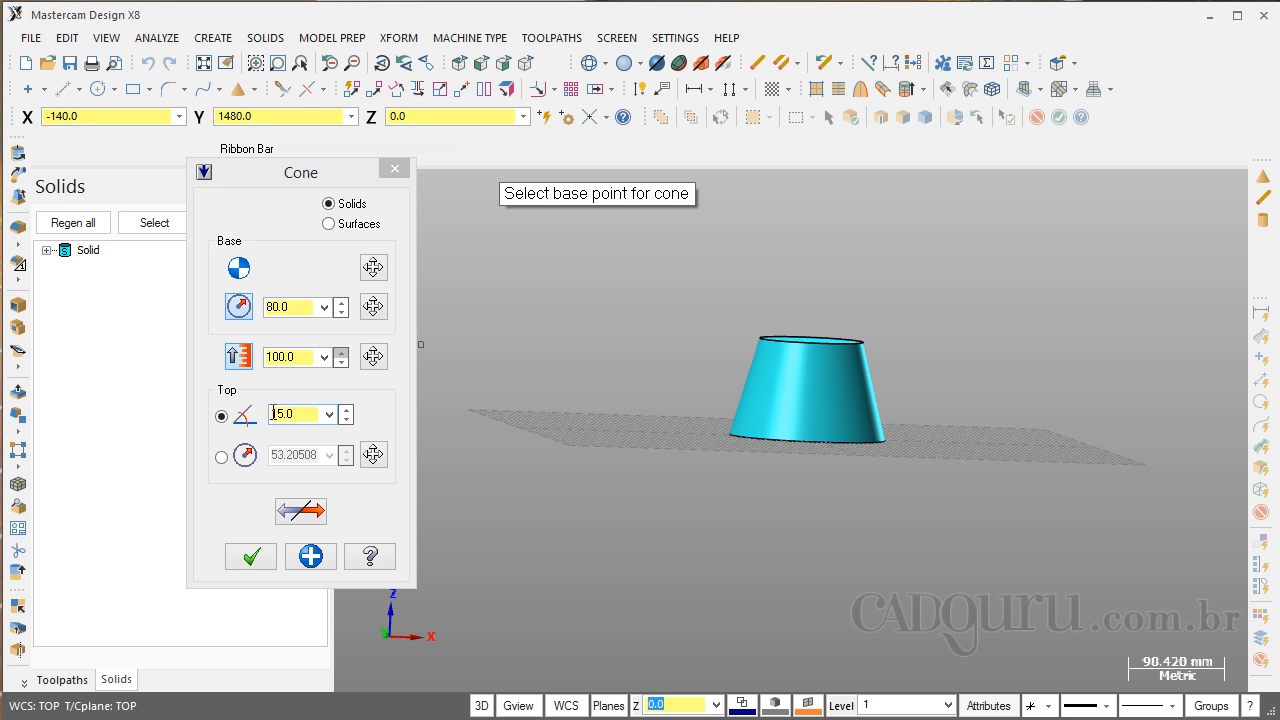
# Switch the cone's top definition back to radius, keeping its current value, and accept the truncated cone
pyautogui.click(223, 457)
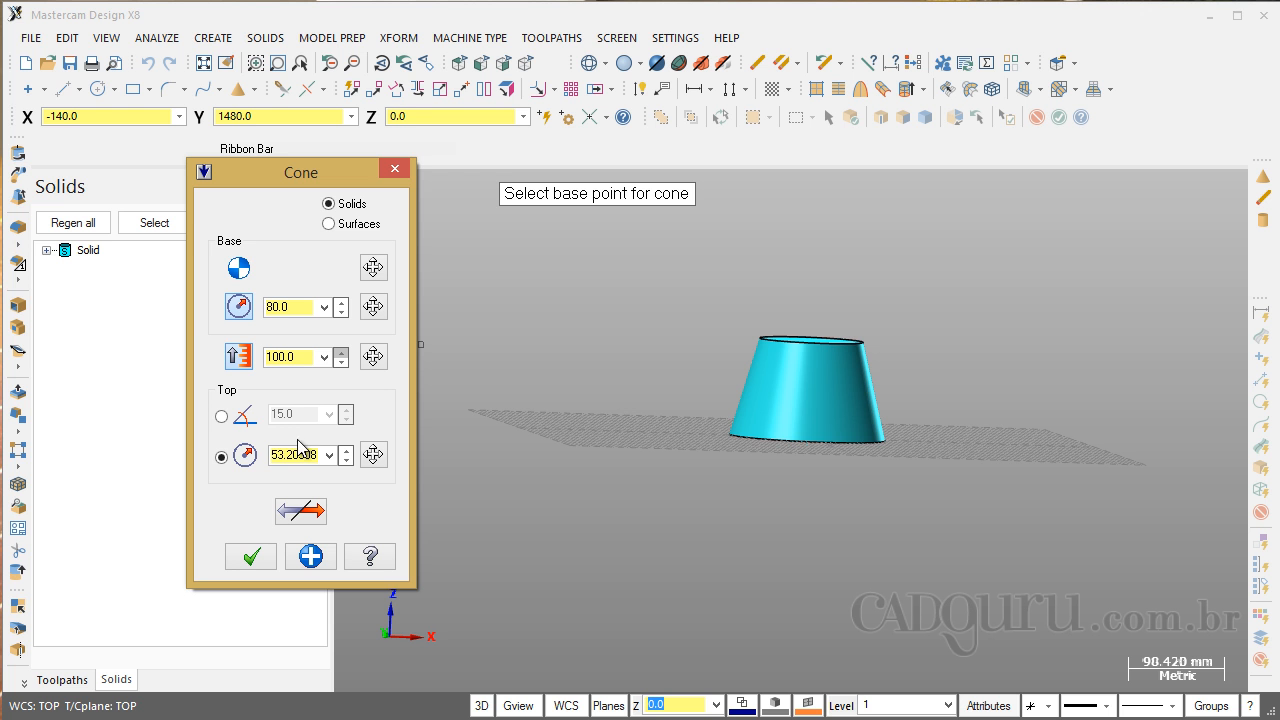
pyautogui.moveTo(699, 330); pyautogui.dragTo(691, 353, button='middle')
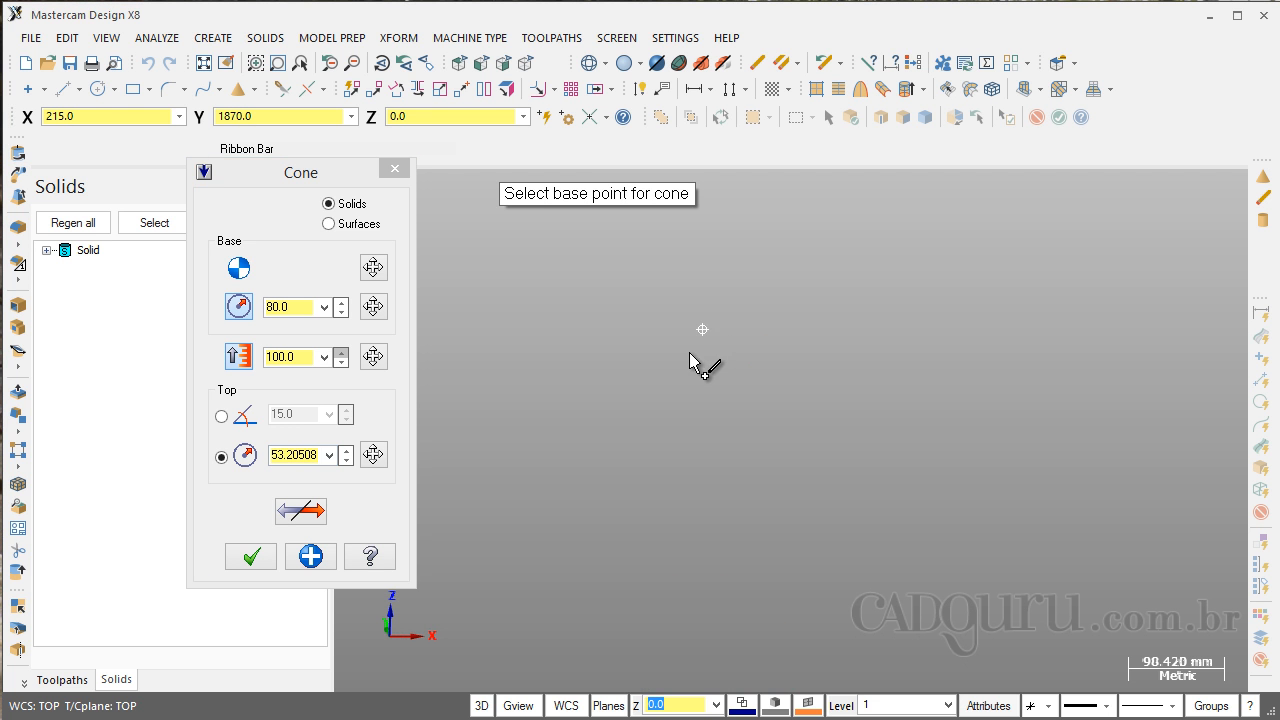
pyautogui.scroll(2, 754, 370)
pyautogui.scroll(-1, 757, 383)
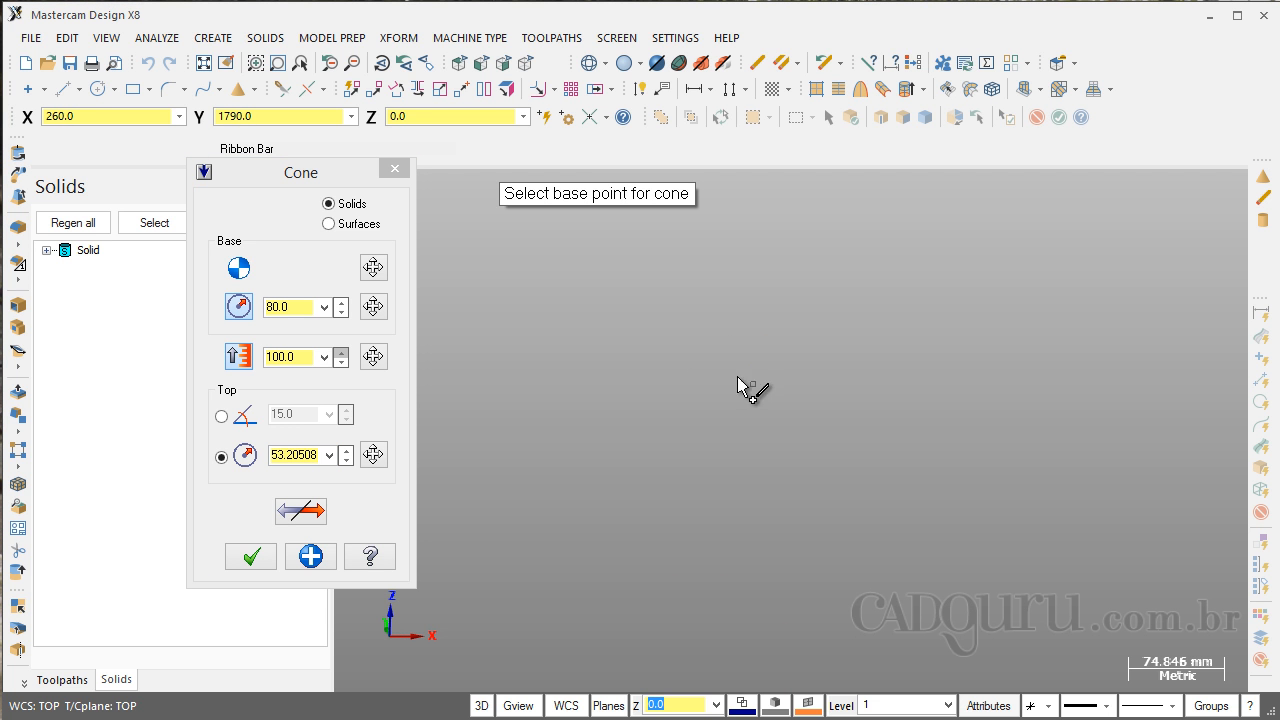
pyautogui.rightClick(651, 306)
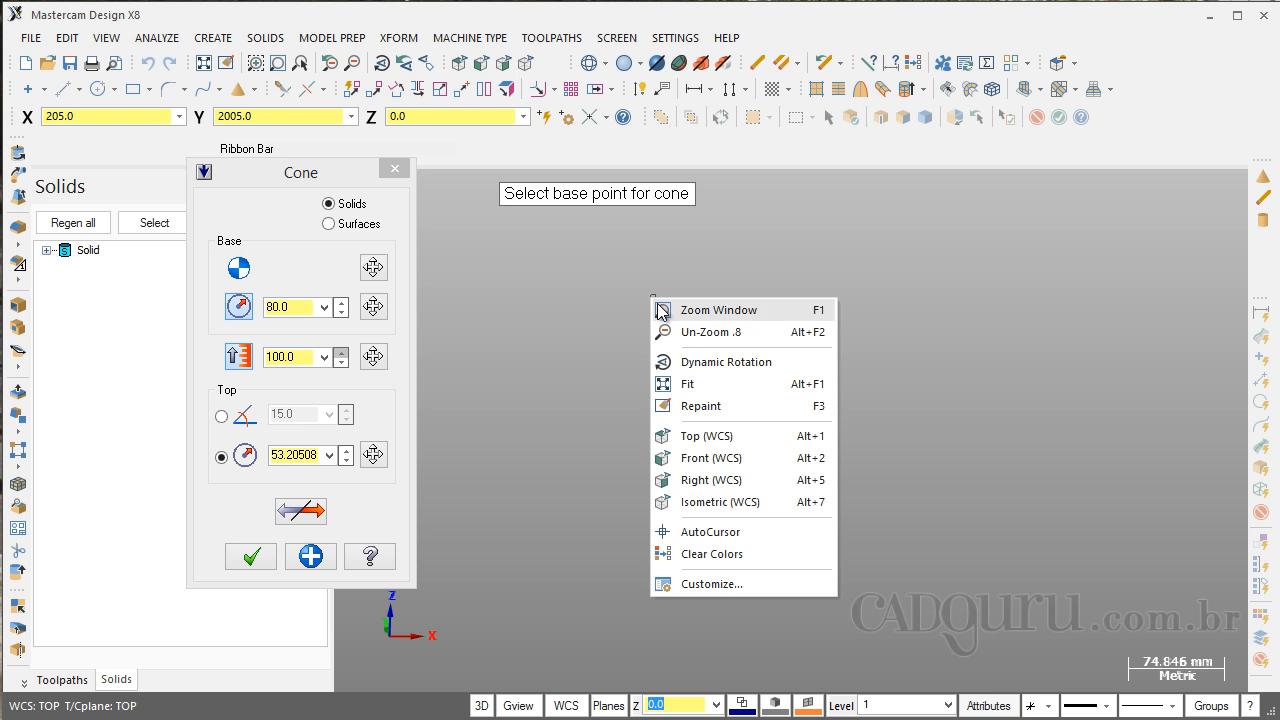
pyautogui.click(665, 380)
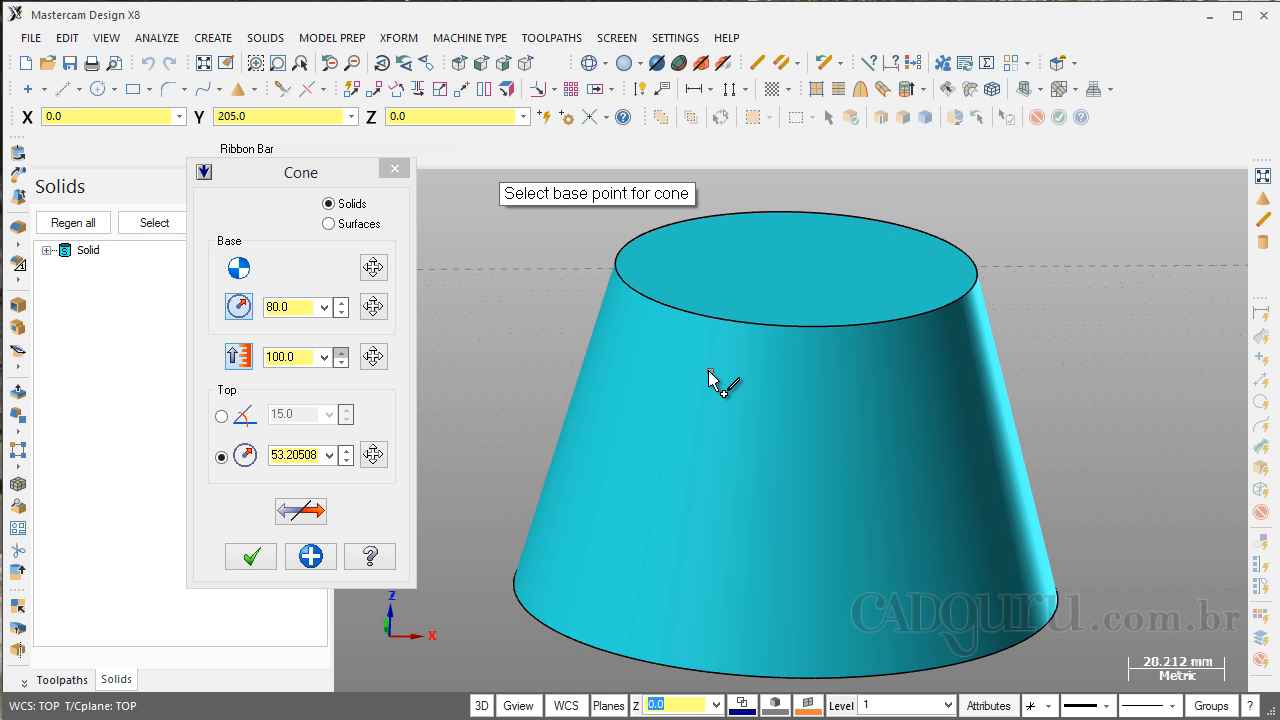
pyautogui.scroll(1, 817, 420)
pyautogui.scroll(-4, 817, 421)
pyautogui.scroll(-1, 817, 421)
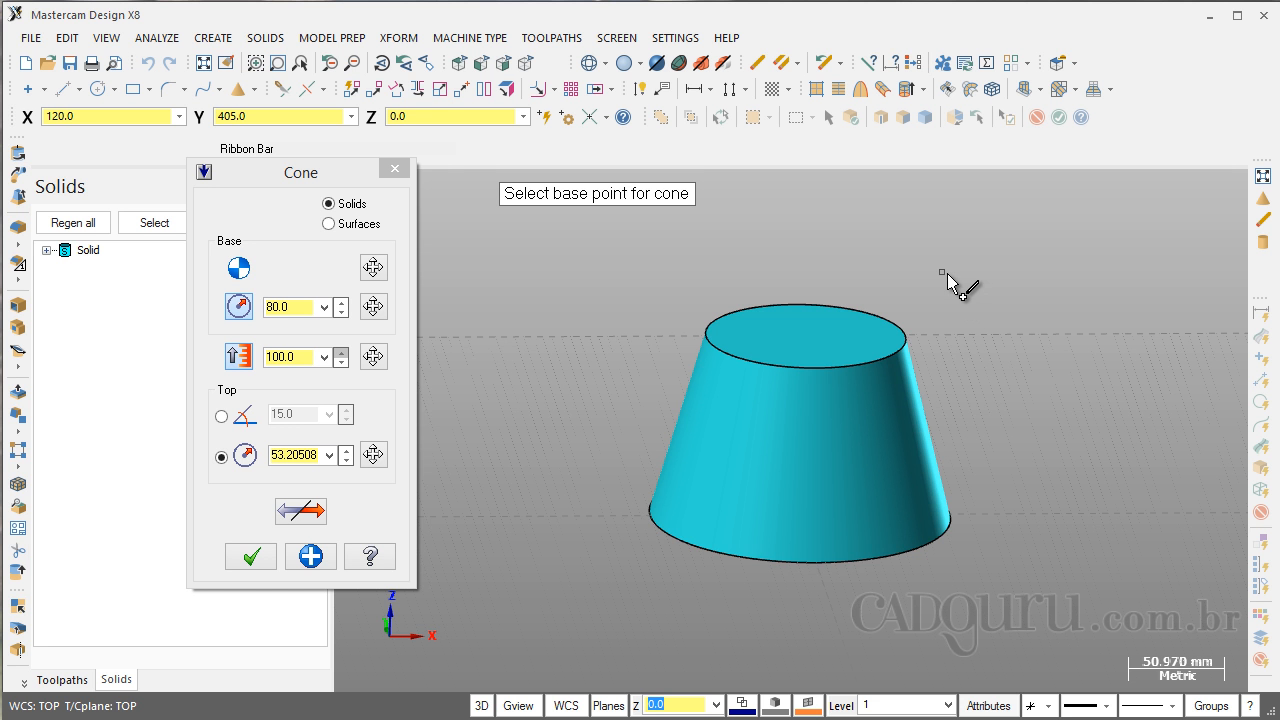
pyautogui.scroll(-5, 951, 277)
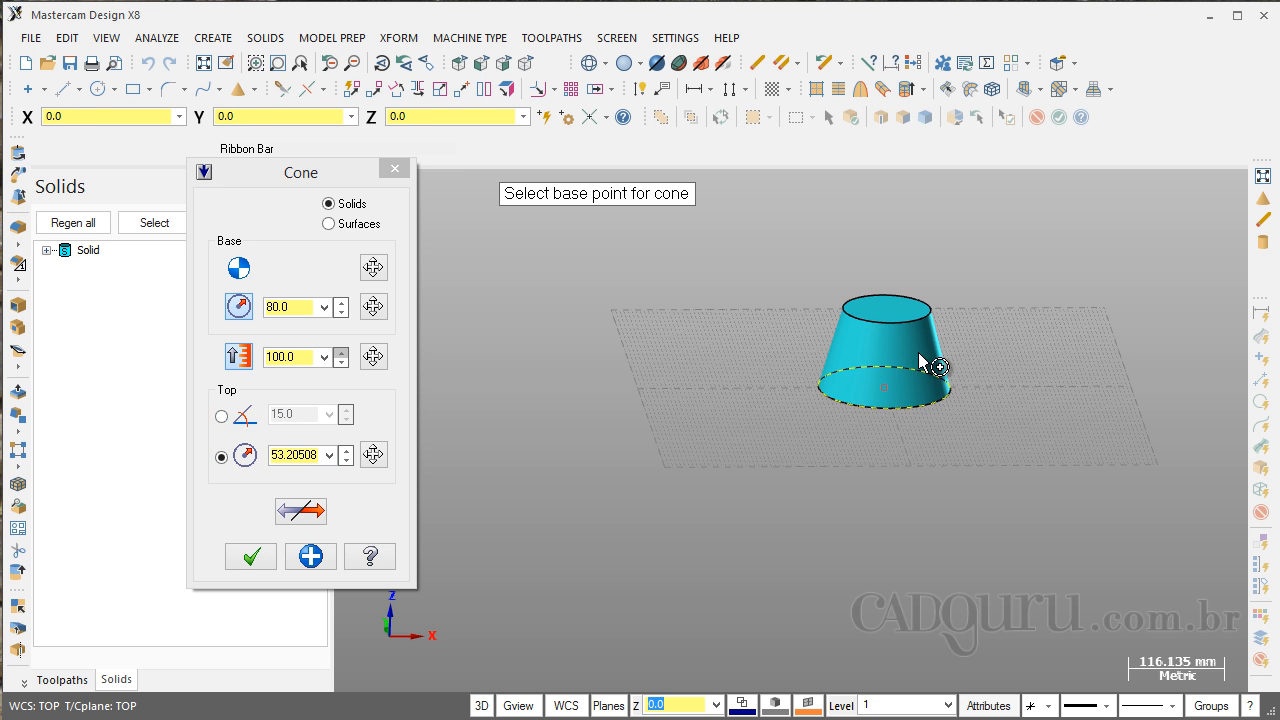
pyautogui.click(250, 557)
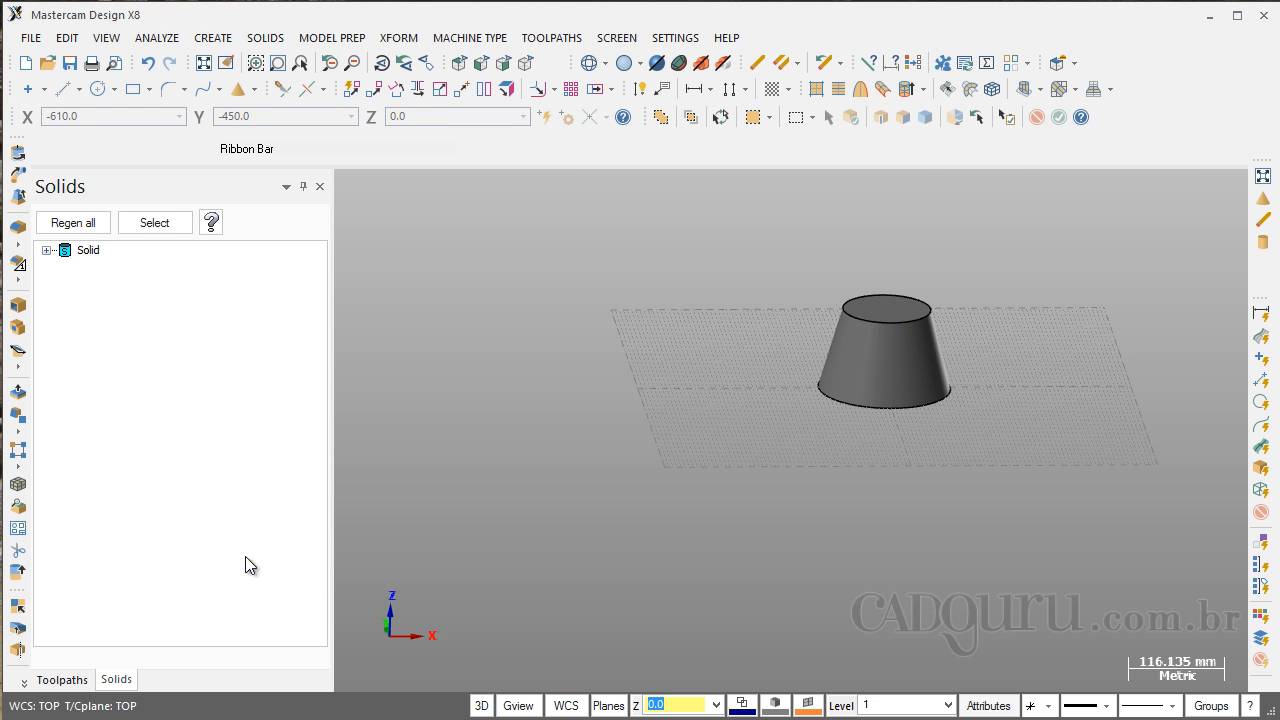
pyautogui.moveTo(796, 399); pyautogui.dragTo(1082, 410, button='middle')
pyautogui.scroll(2, 758, 383)
pyautogui.scroll(1, 808, 375)
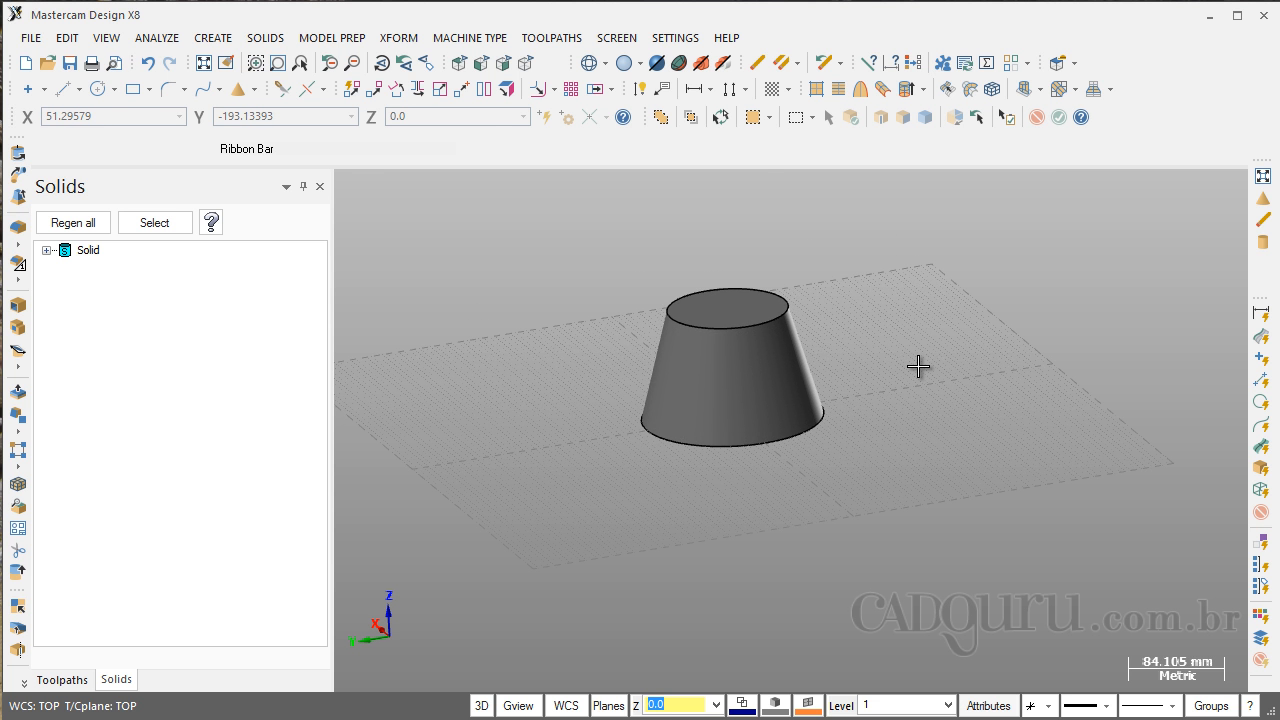